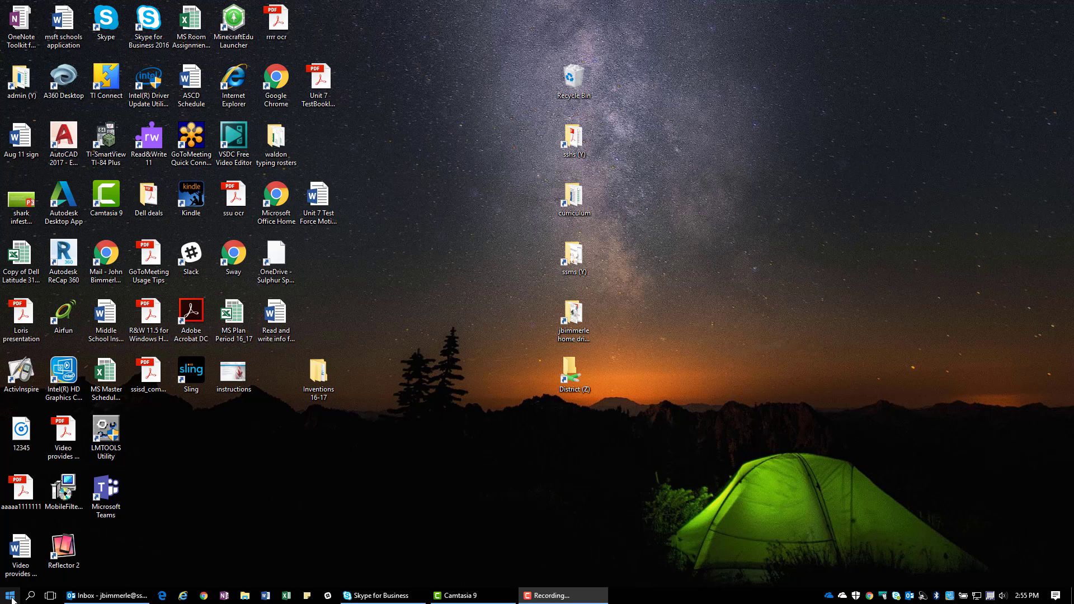
Step: Launch OneNote from the Start menu's app list, opening the Video Sample page in Math Stuff
click(11, 598)
scroll(71, 471, down, 10)
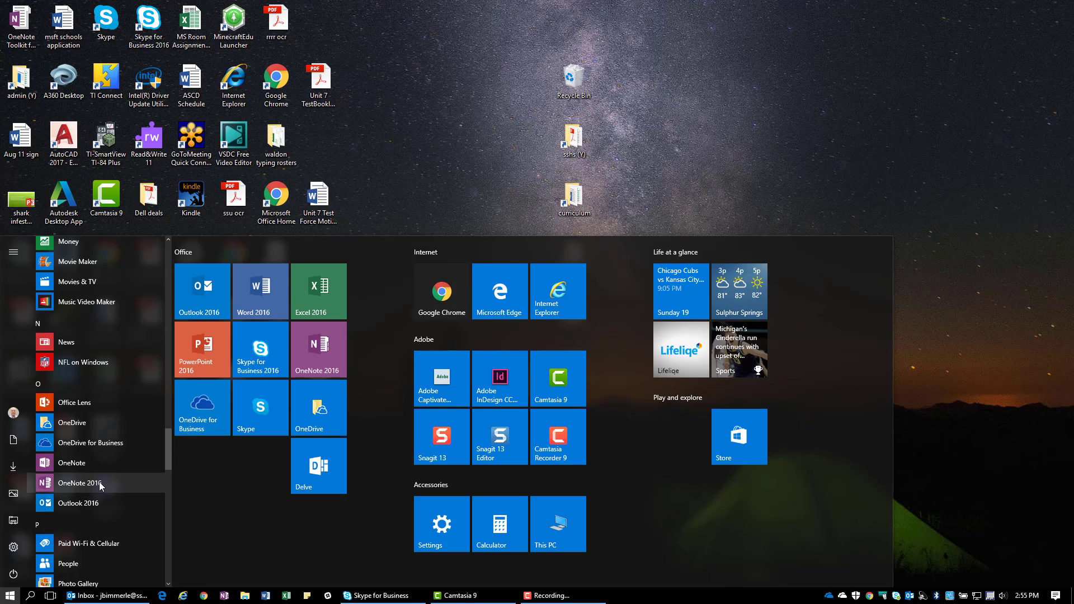
click(95, 460)
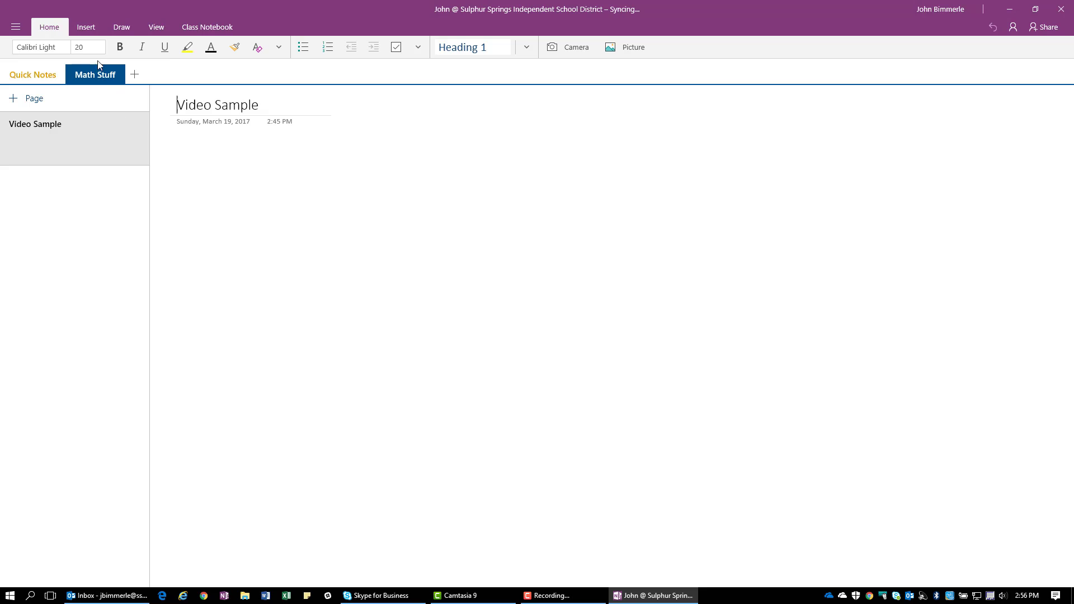
Step: Open the Math pane from the Draw tab beside the empty Video Sample page
click(55, 148)
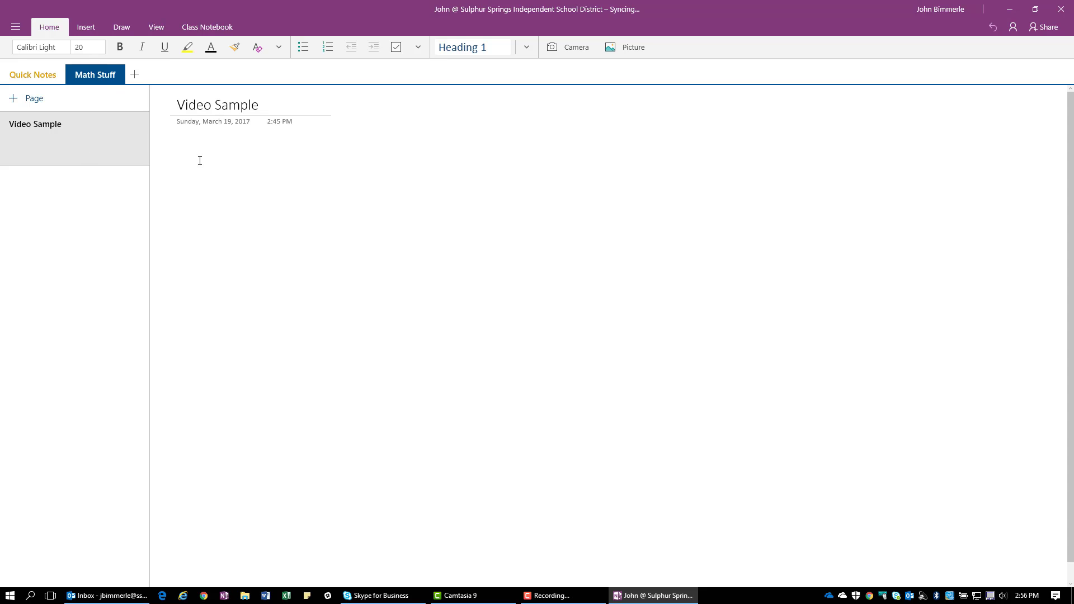
click(122, 26)
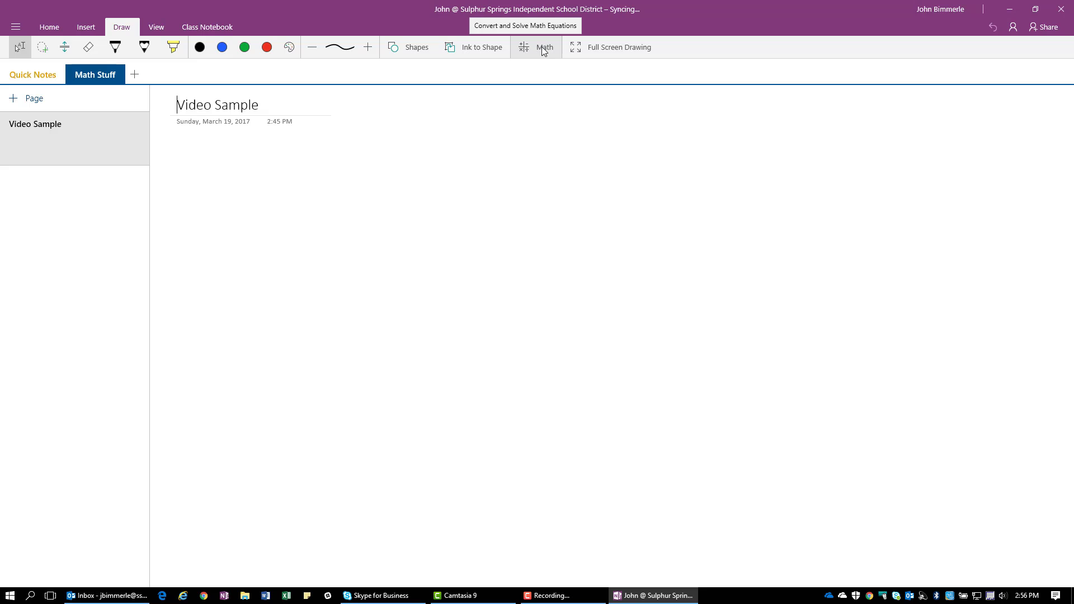
click(541, 47)
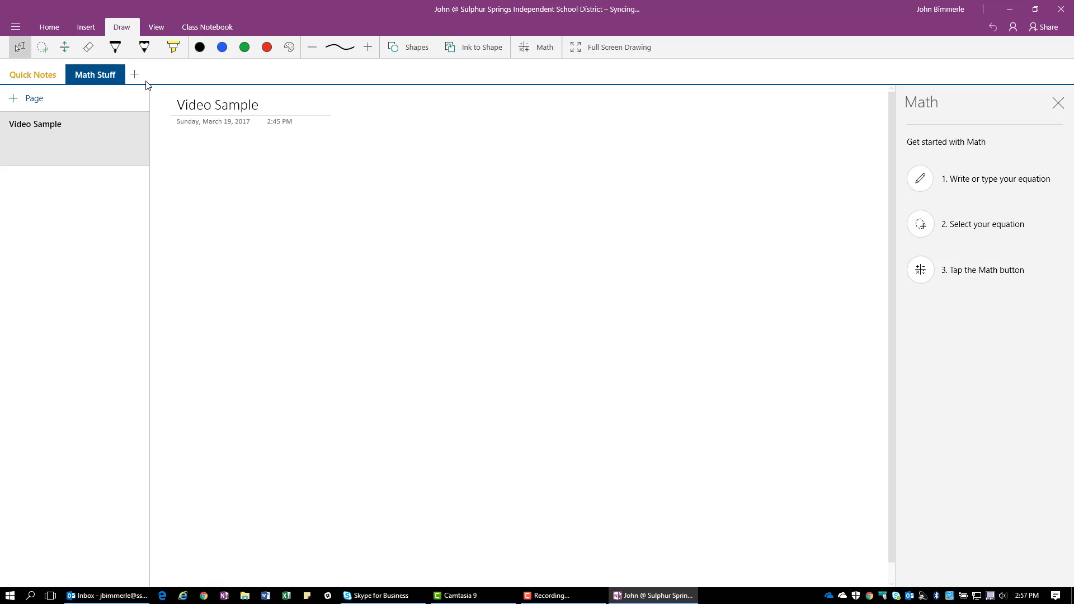
Step: Write y = 4x + 3 in black pen ink below the page title
click(119, 51)
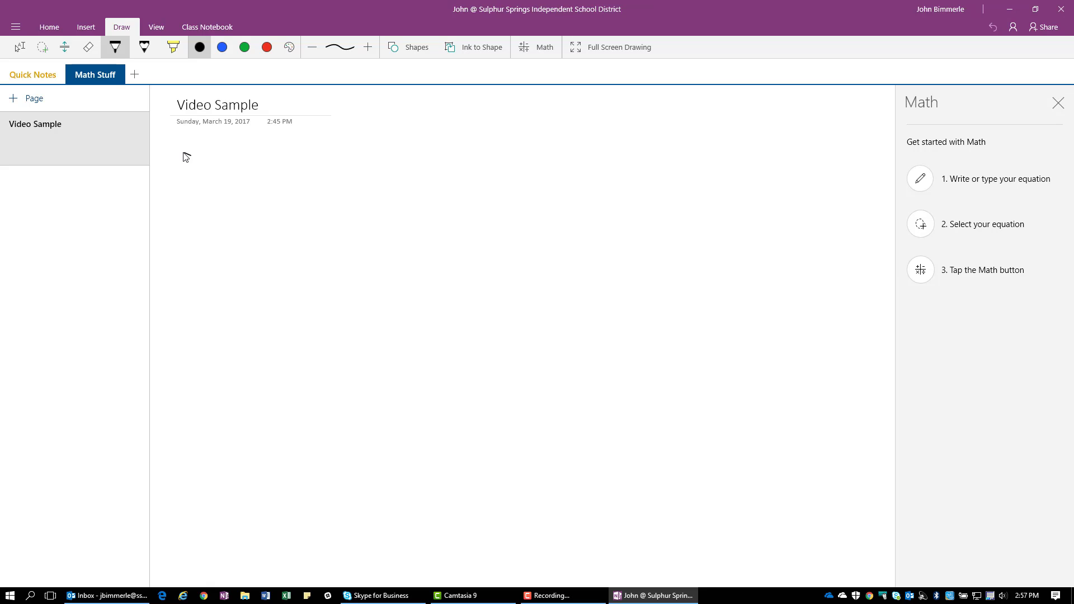
drag(184, 154, 217, 191)
drag(228, 154, 208, 234)
drag(267, 177, 248, 181)
click(264, 191)
drag(266, 191, 248, 192)
drag(286, 156, 320, 183)
drag(318, 157, 320, 225)
mouse_move(339, 195)
mouse_down()
mouse_move(366, 226)
mouse_move(345, 225)
mouse_up()
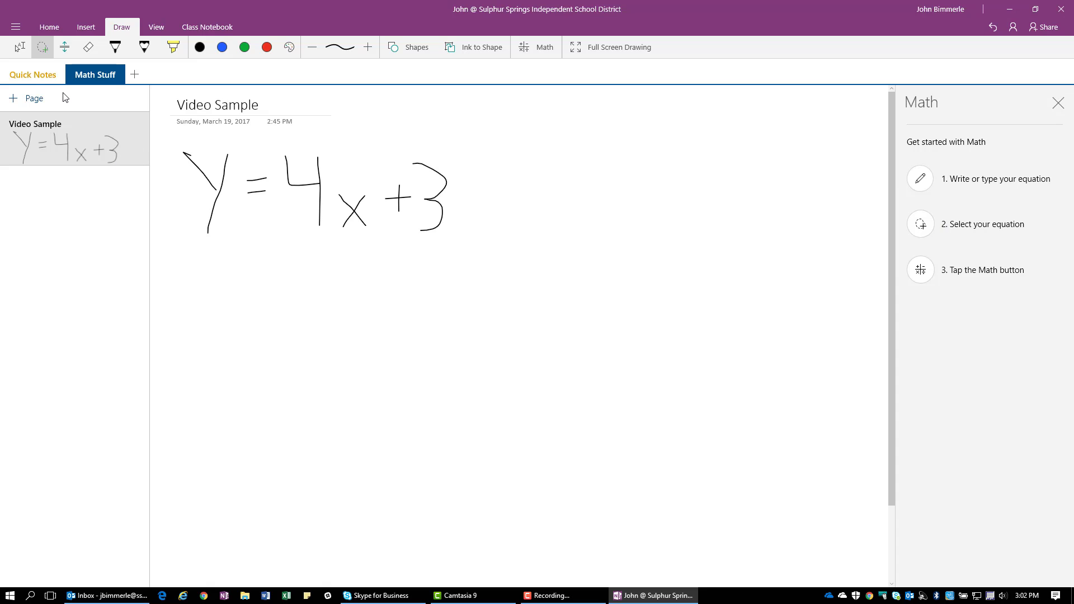
Step: Select the inked equation, send it to Math, and list its available actions
click(44, 48)
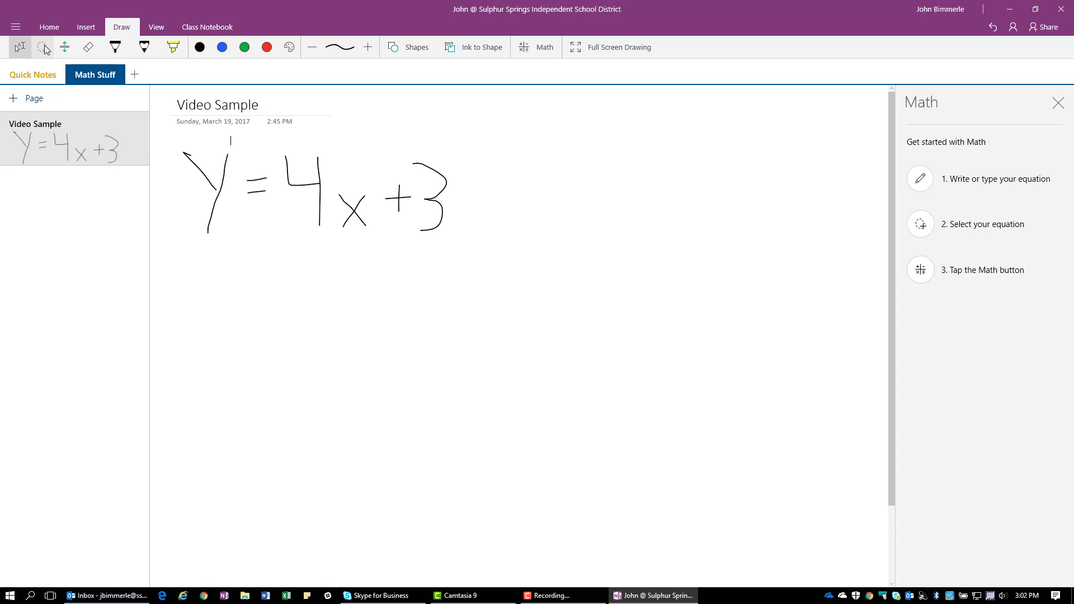
mouse_move(165, 138)
mouse_down()
mouse_move(198, 231)
mouse_move(348, 256)
mouse_move(477, 254)
mouse_up()
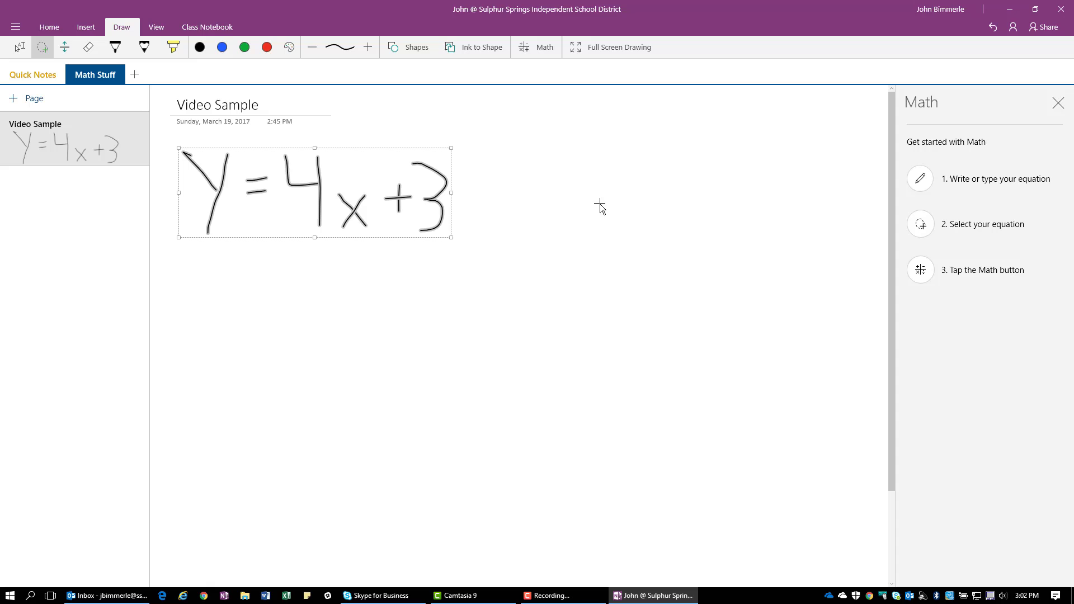
click(531, 48)
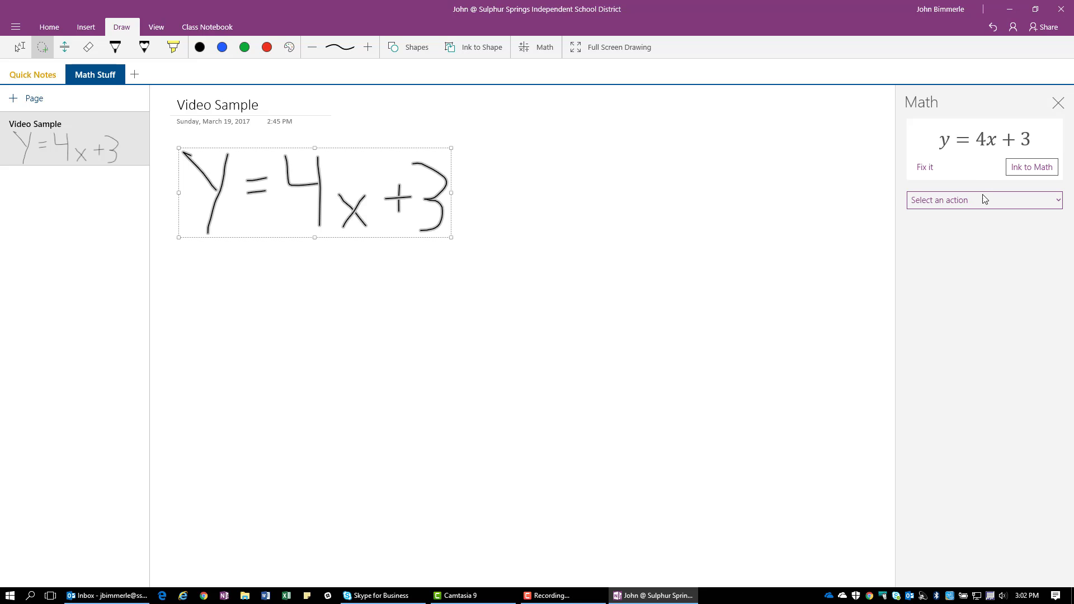
click(1041, 207)
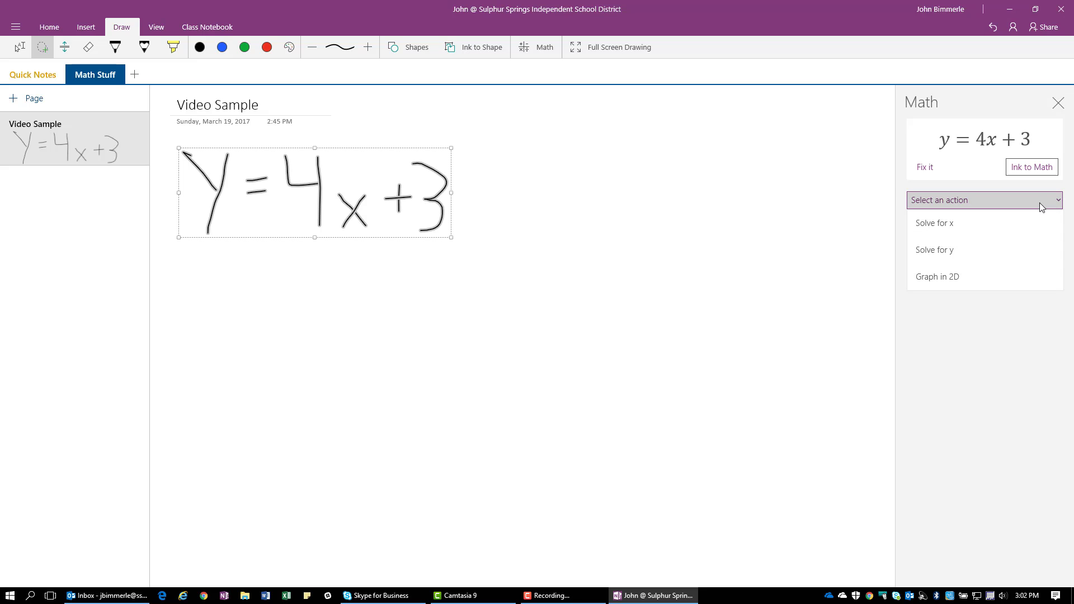
Step: Graph y = 4x + 3 in 2D at the -10..10 zoom and insert it on the page
click(955, 284)
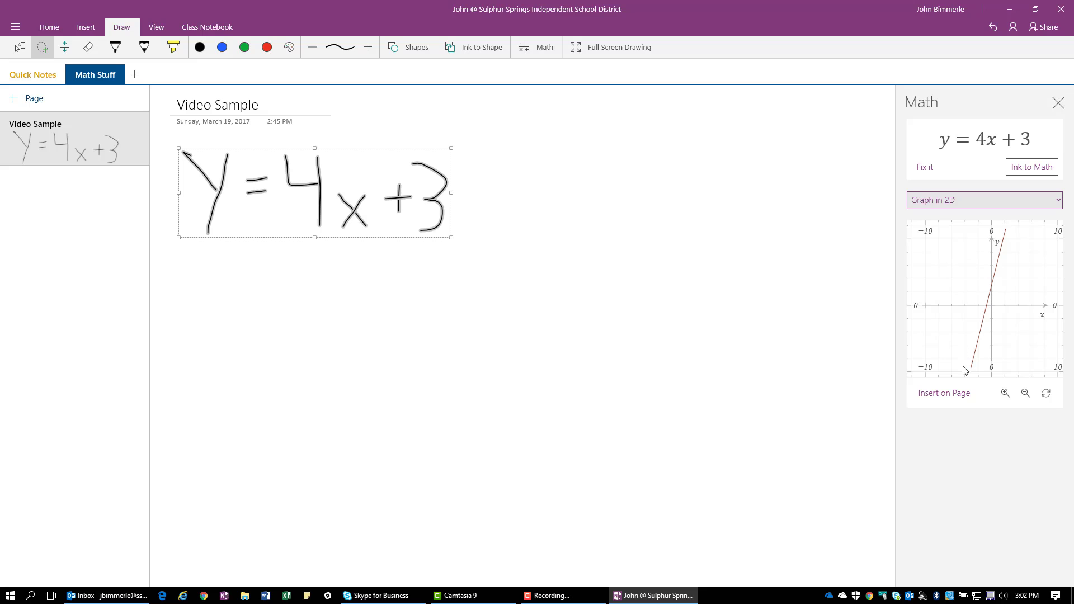
click(1004, 393)
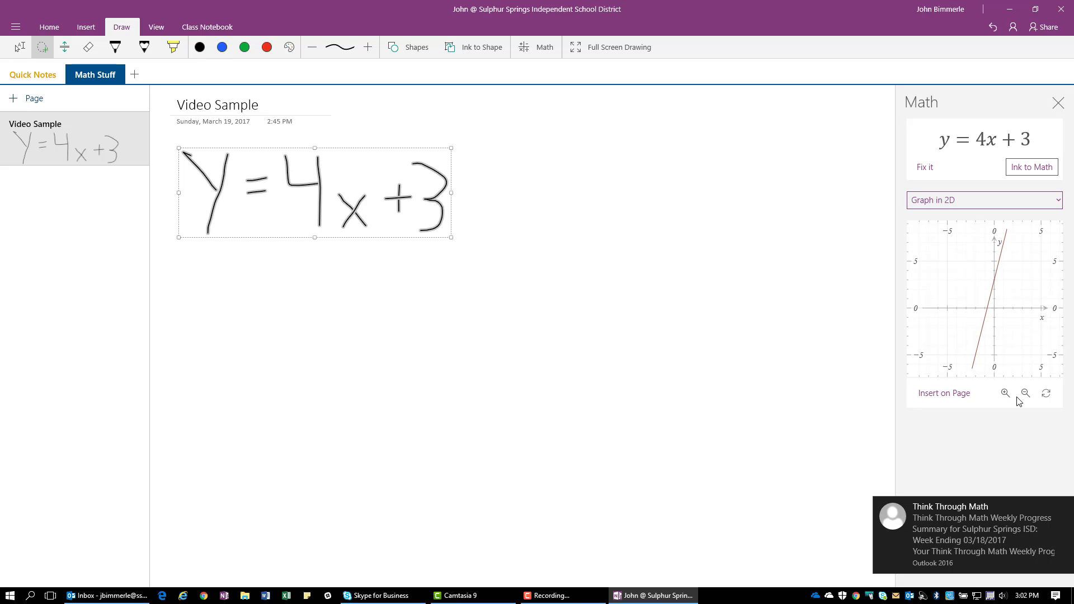
click(1026, 394)
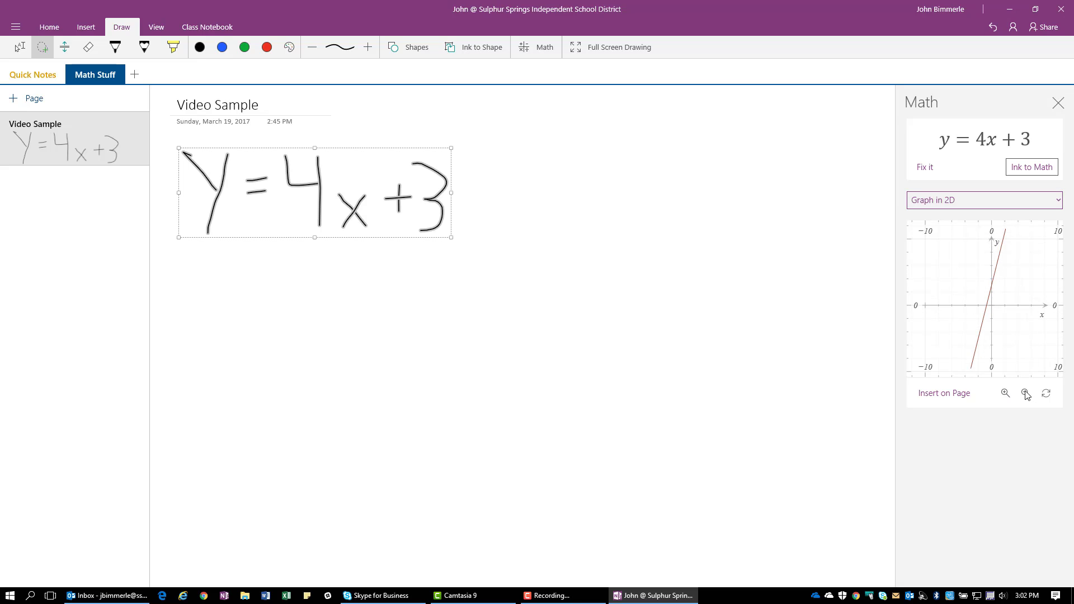
click(946, 394)
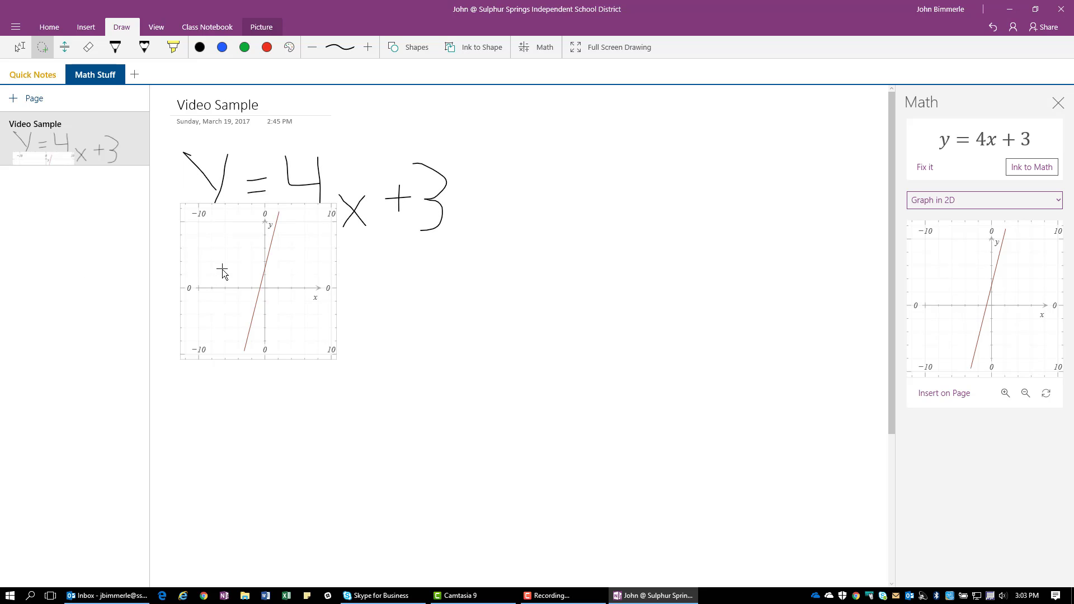
Step: Move the inserted graph below the equation and enlarge it
click(17, 49)
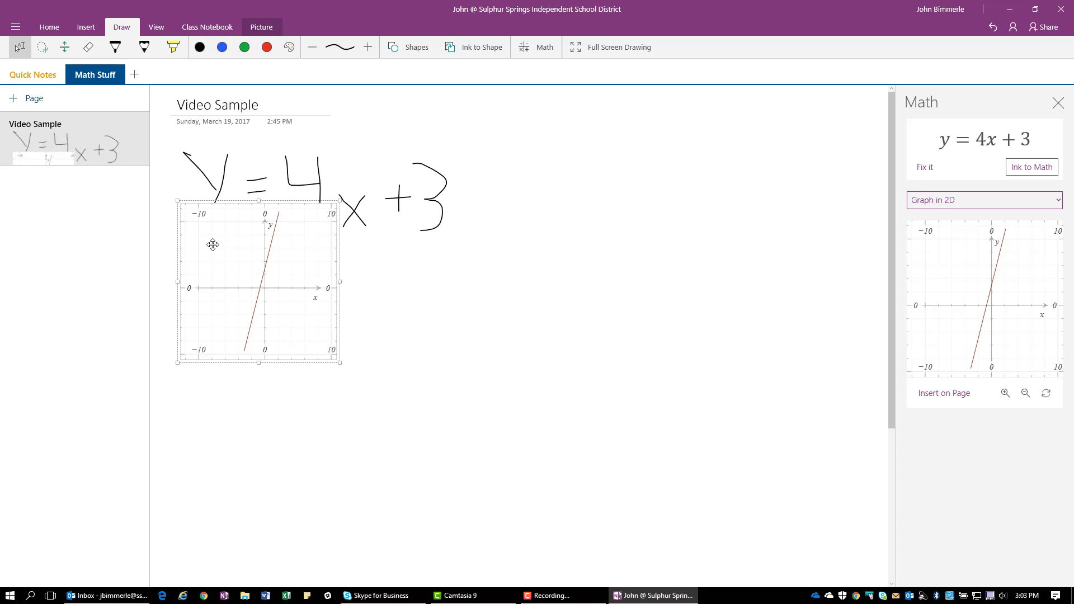
drag(213, 244, 295, 299)
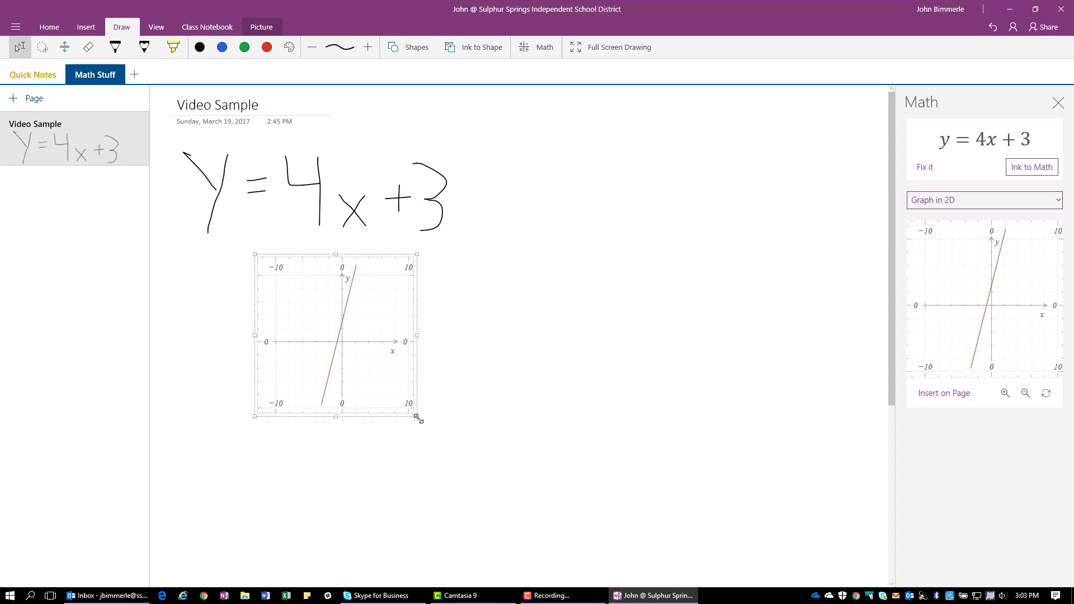
drag(417, 417, 528, 503)
click(548, 334)
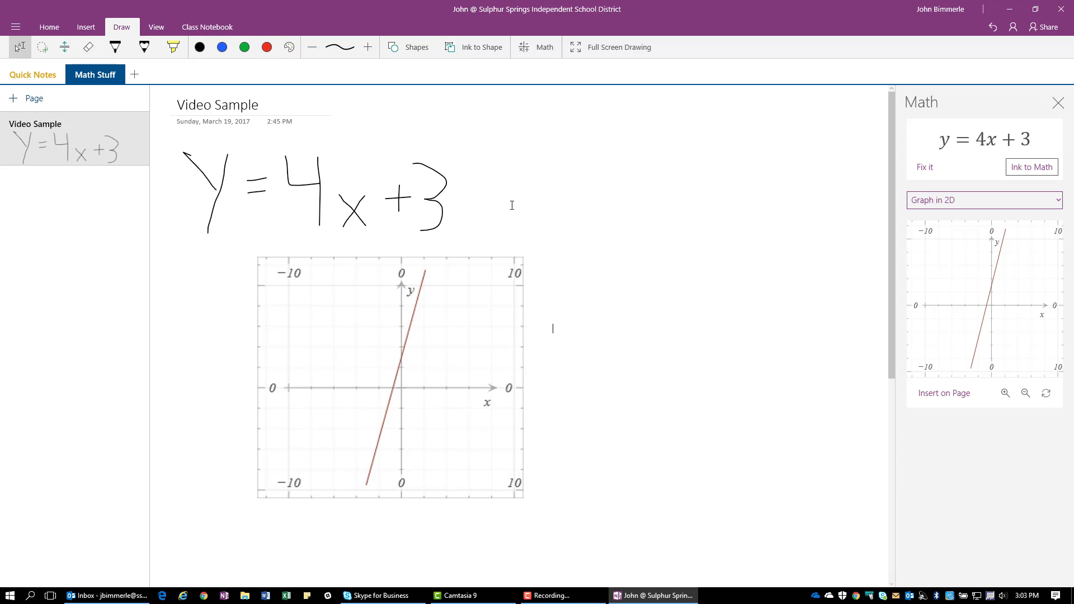
Step: Solve for x, giving x = (y − 3)/4, and show the Steps for Solving Linear Equation
click(984, 202)
click(945, 224)
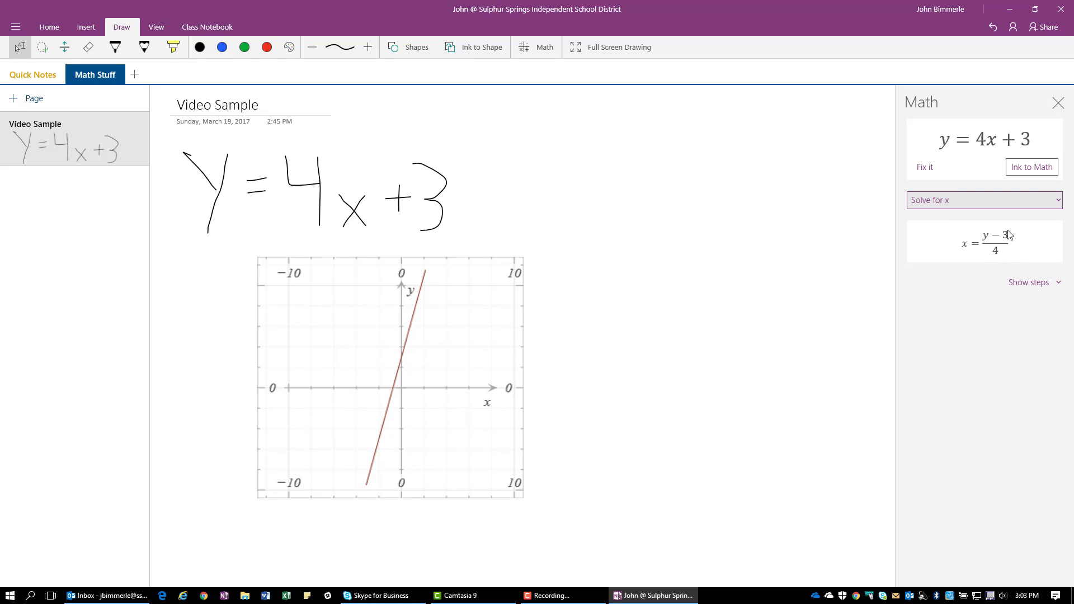
click(1043, 286)
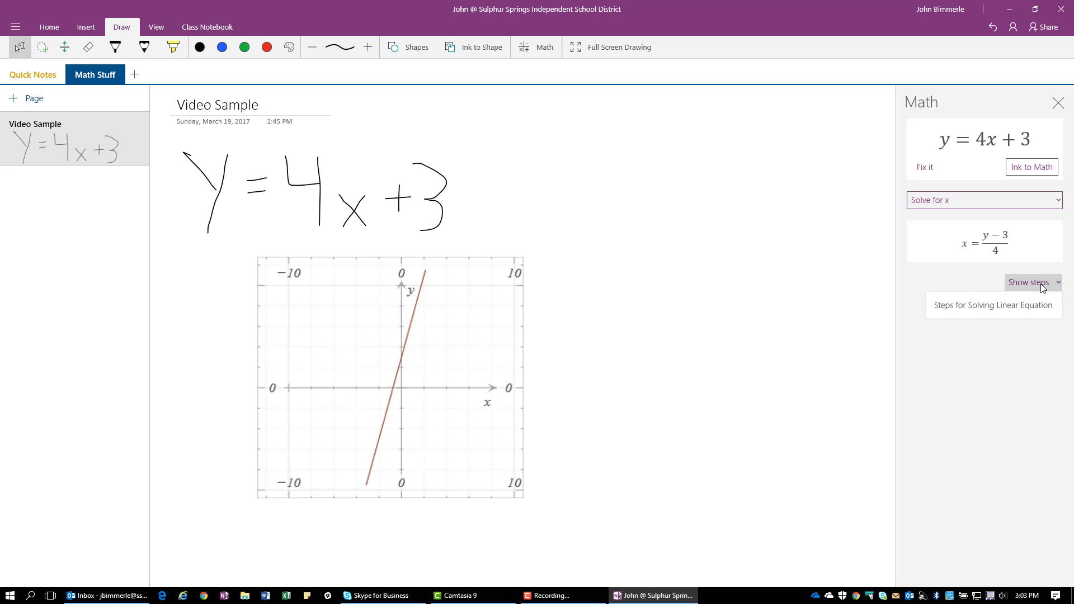
click(989, 310)
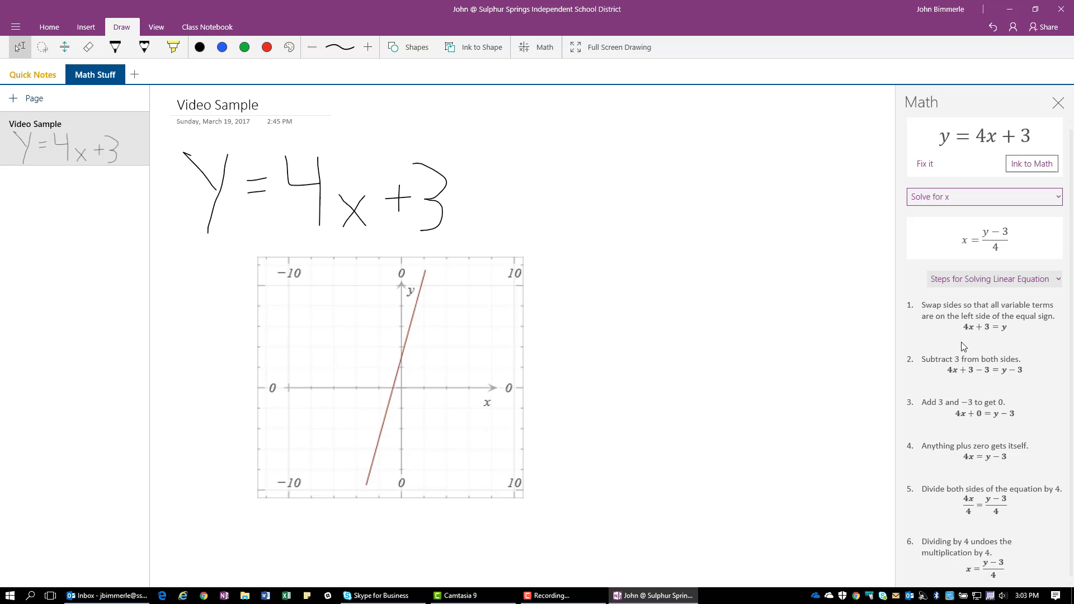
scroll(963, 346, down, 1)
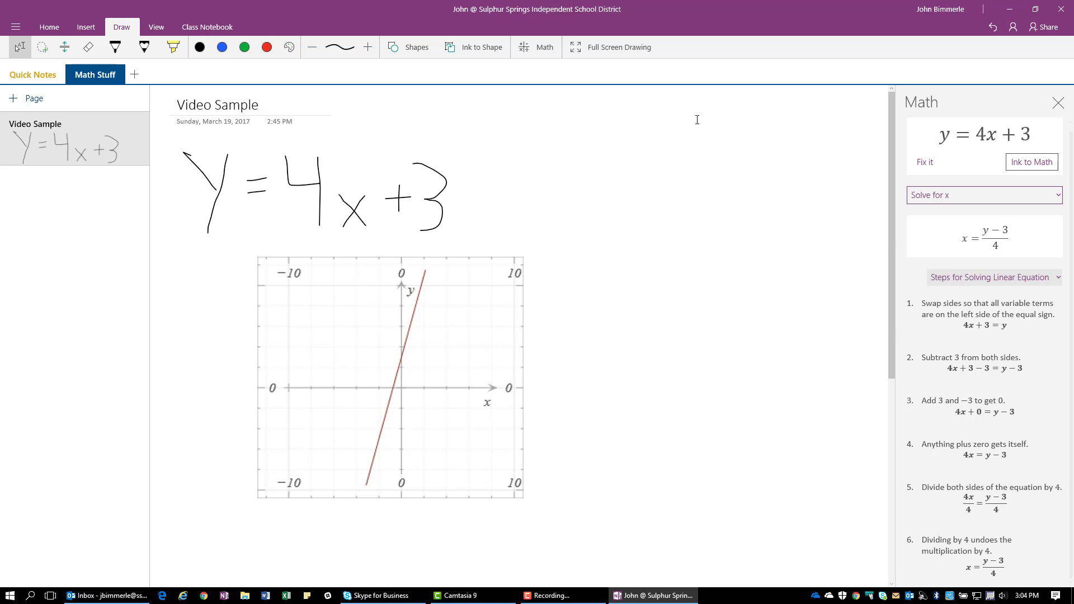
Step: Turn on Full Screen Drawing from the Draw tab
click(625, 47)
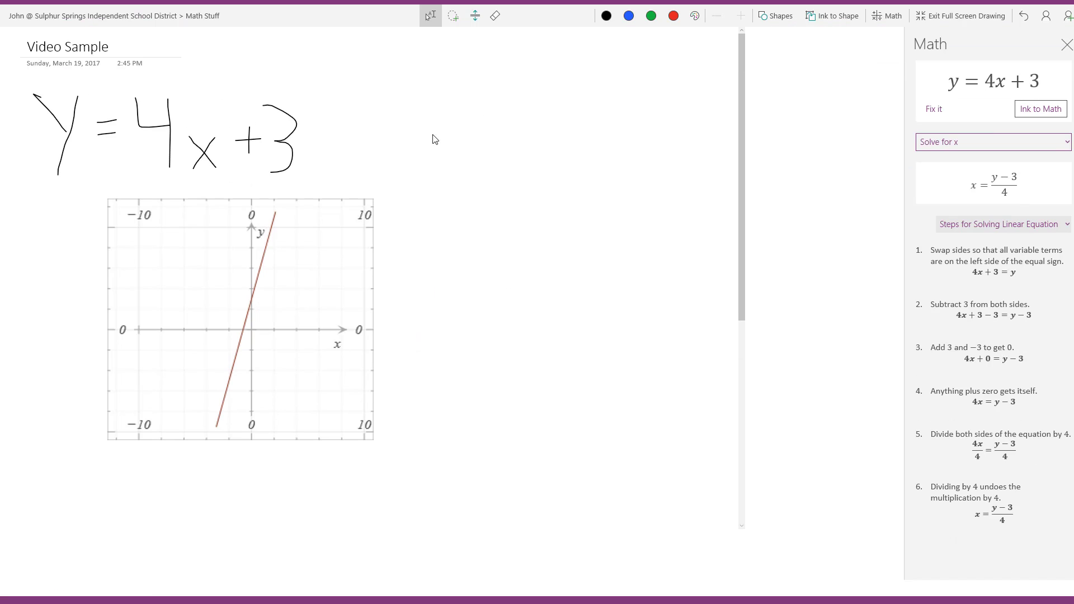